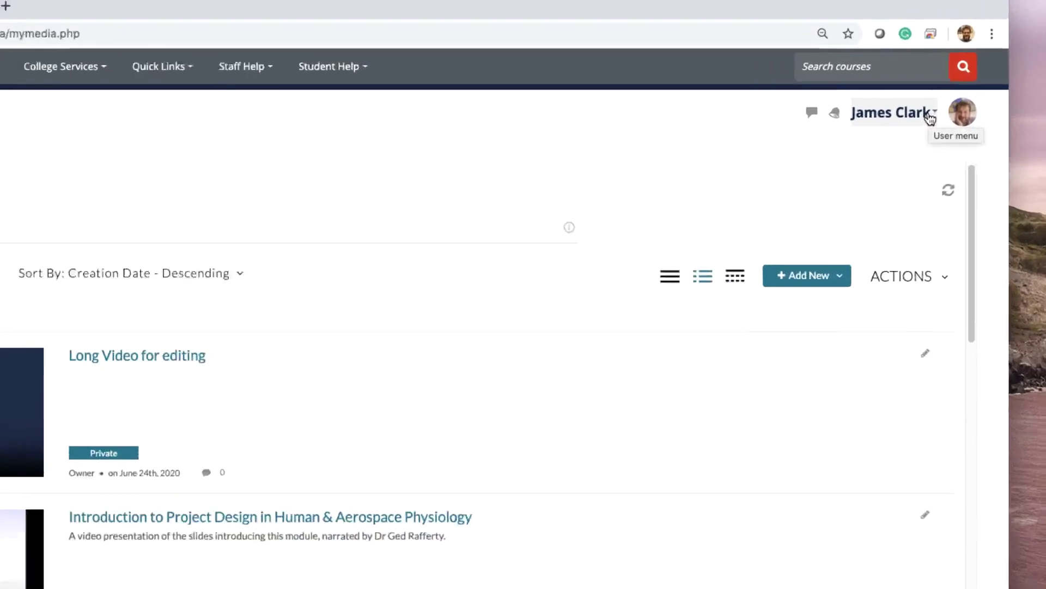
Choose My Media from the user-name menu to list the uploaded videos
left_click(942, 121)
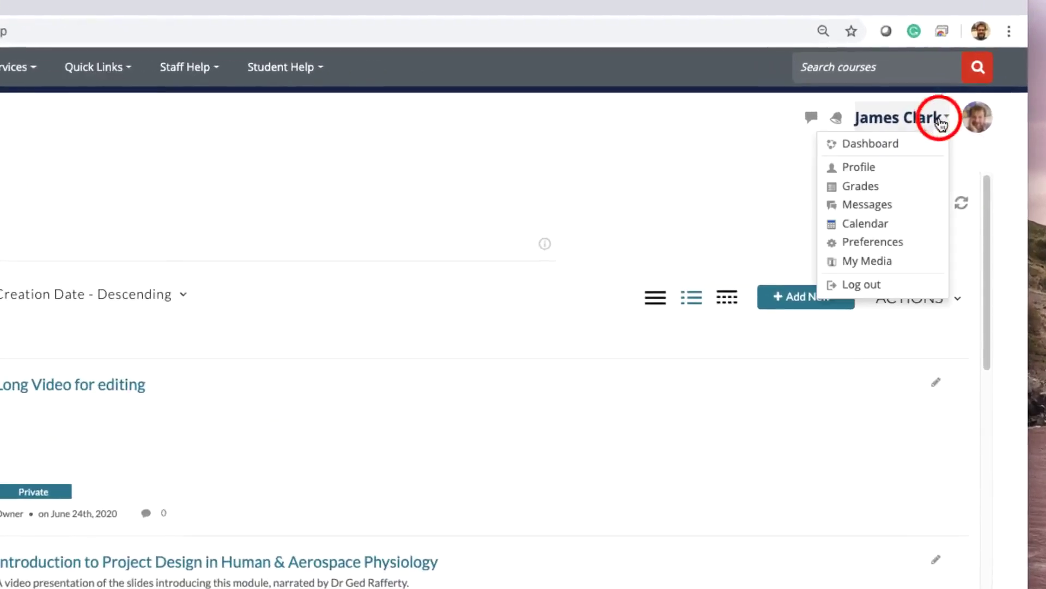
left_click(872, 263)
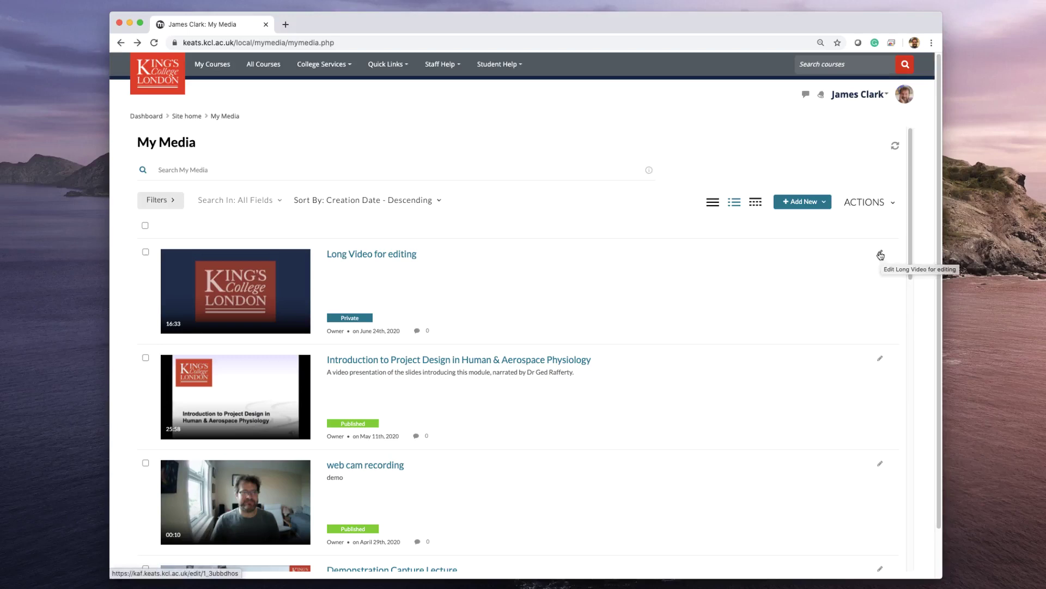
Open the edit page for Long Video for editing and look through its form
left_click(881, 255)
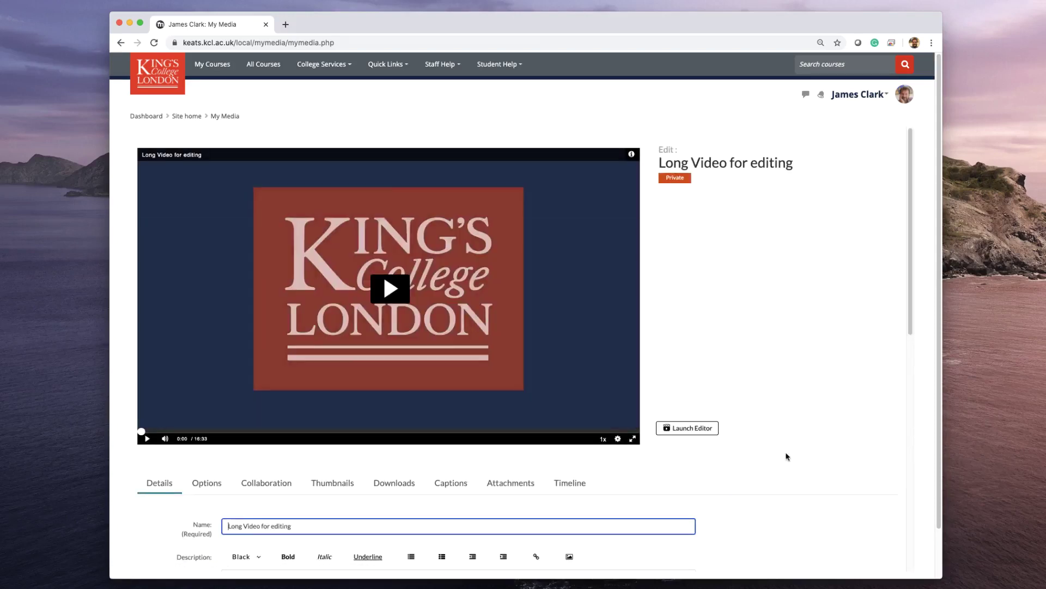
scroll(787, 454, "down", 3)
scroll(787, 454, "down", 3)
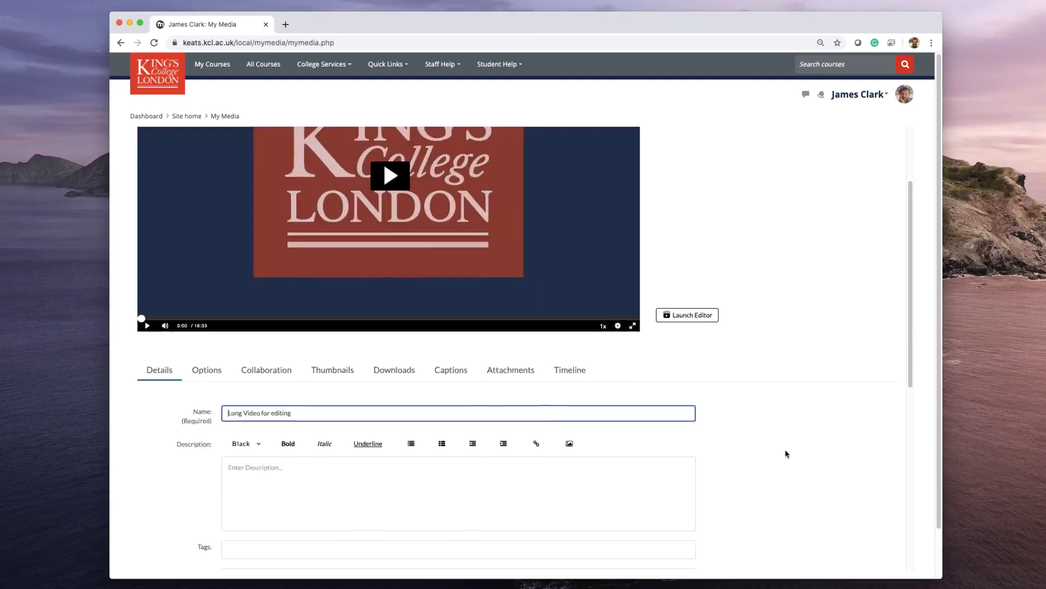
scroll(293, 427, "down", 2)
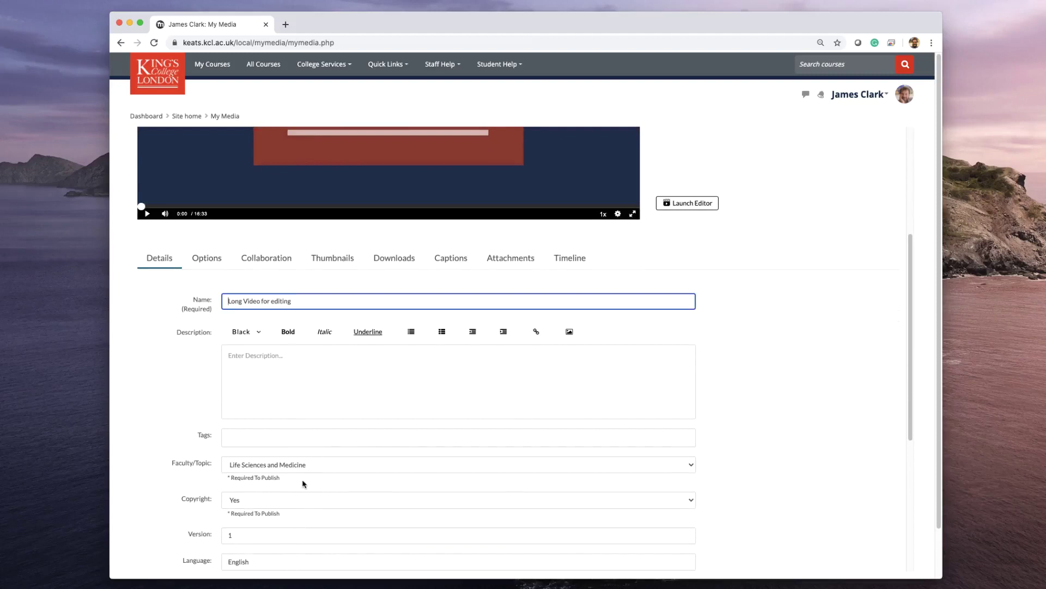
scroll(303, 484, "up", 5)
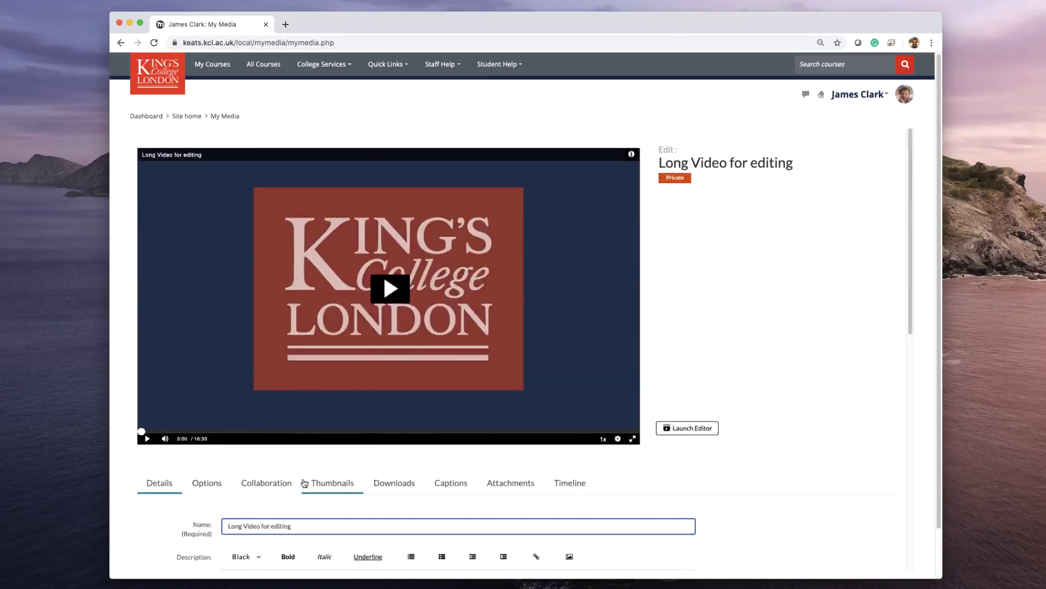
Launch the Video Editor for Long Video for editing from the edit page
left_click(691, 430)
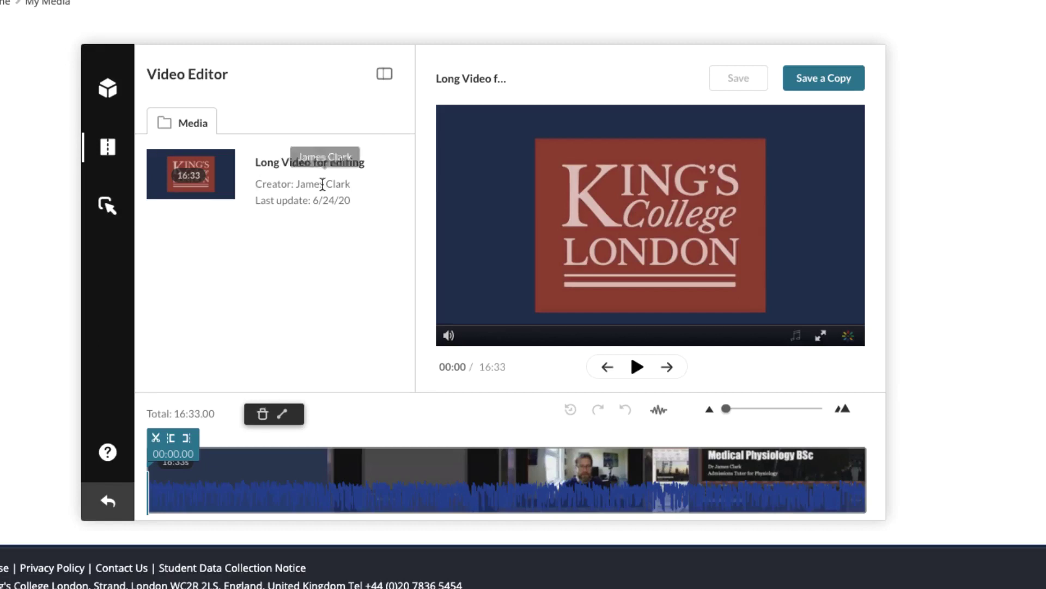
Collapse the Video Editor's media panel to enlarge the preview and timeline
left_click(388, 78)
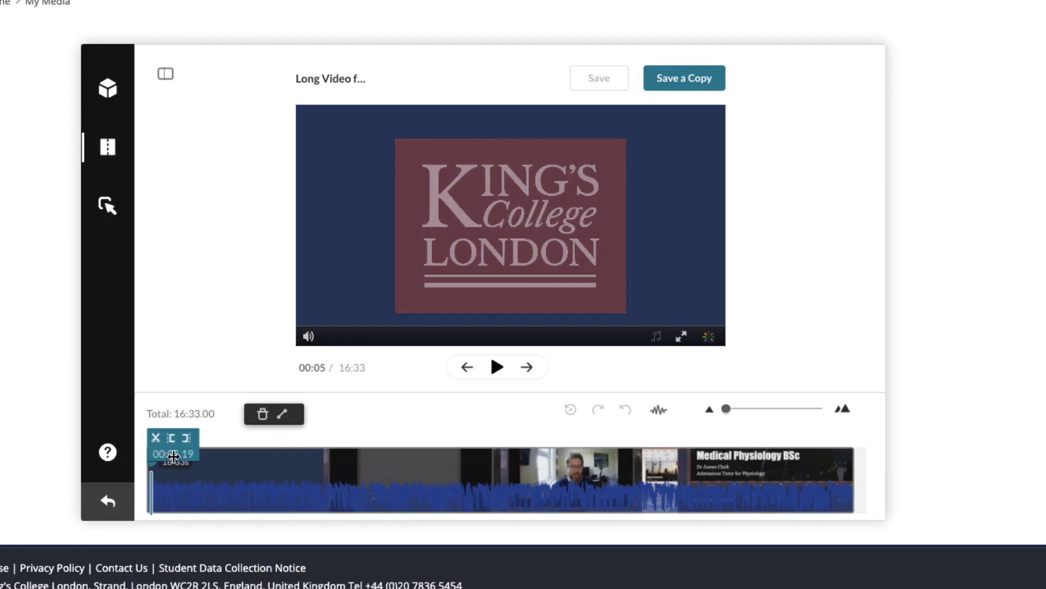
left_click_drag(174, 457, 532, 455)
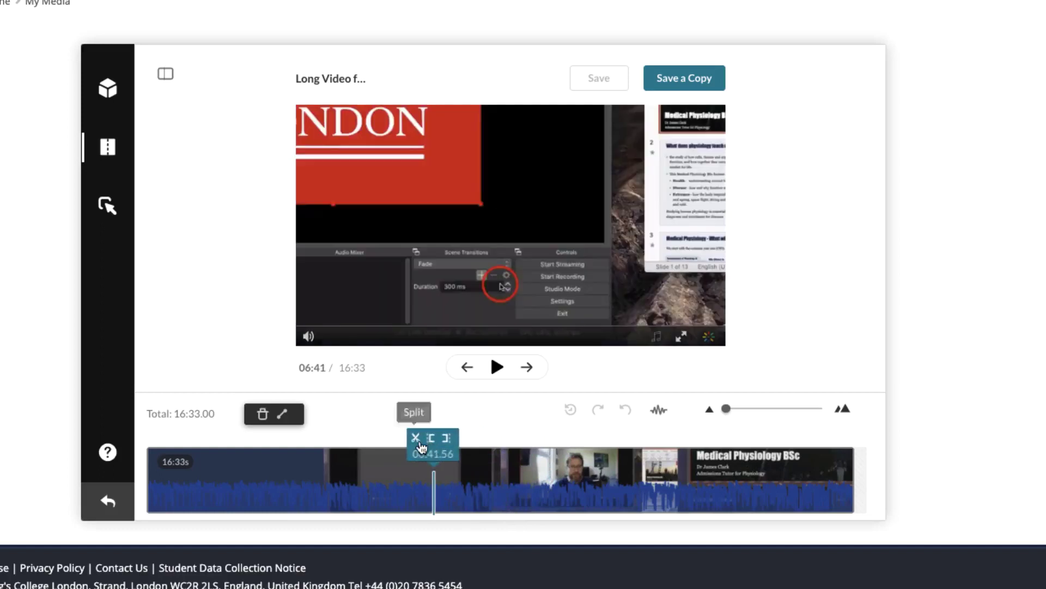
mouse_move(425, 448)
left_mouse_down()
mouse_move(571, 447)
mouse_move(564, 458)
mouse_move(180, 452)
left_mouse_up()
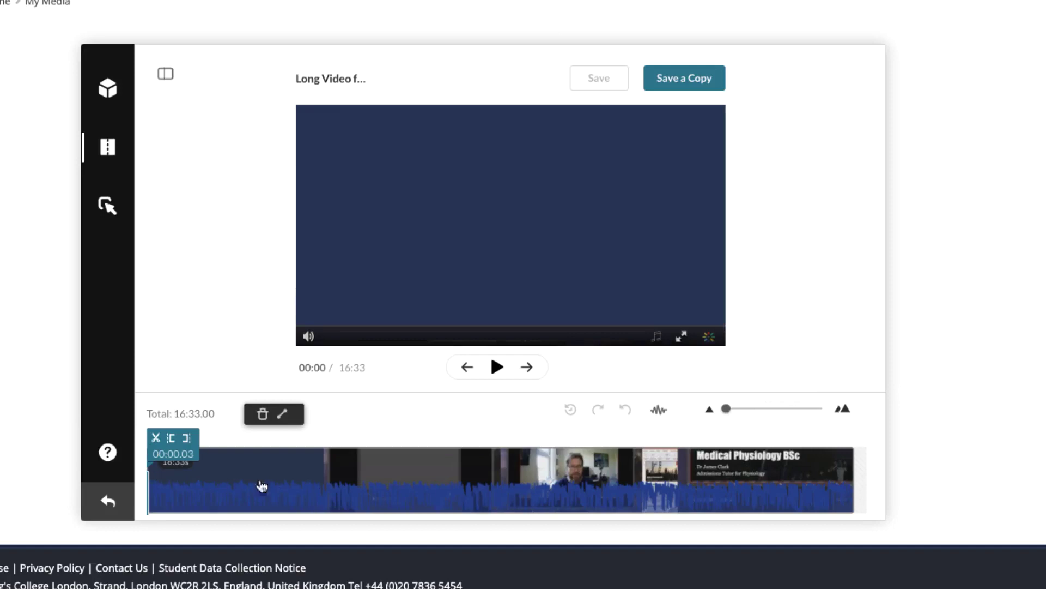
Zoom the timeline in and scroll it back to the lecture's opening
left_click_drag(727, 408, 773, 405)
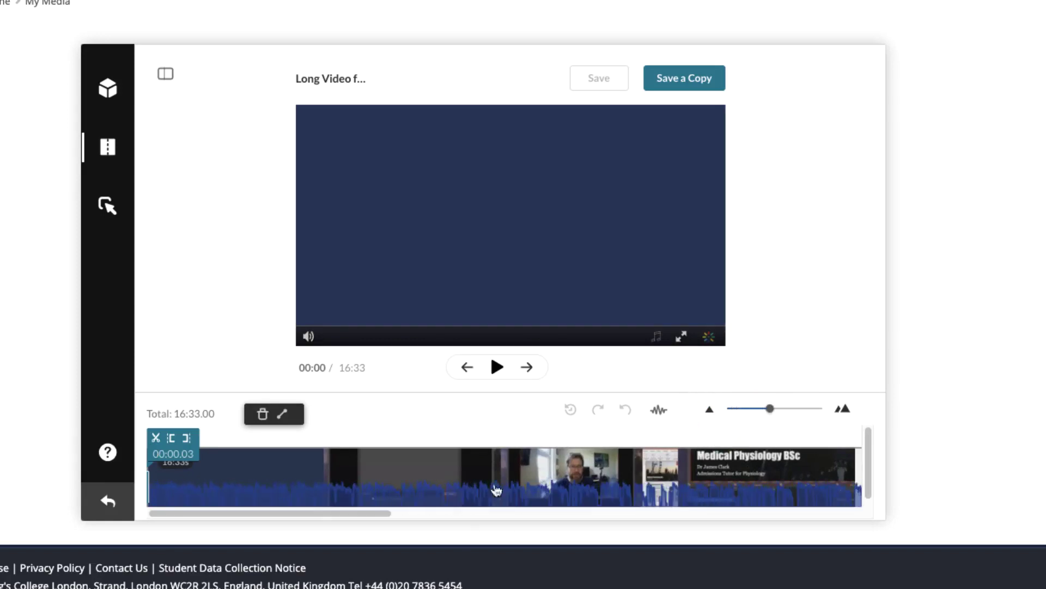
left_click_drag(345, 513, 619, 547)
mouse_move(548, 512)
left_mouse_down()
mouse_move(787, 531)
mouse_move(227, 494)
left_mouse_up()
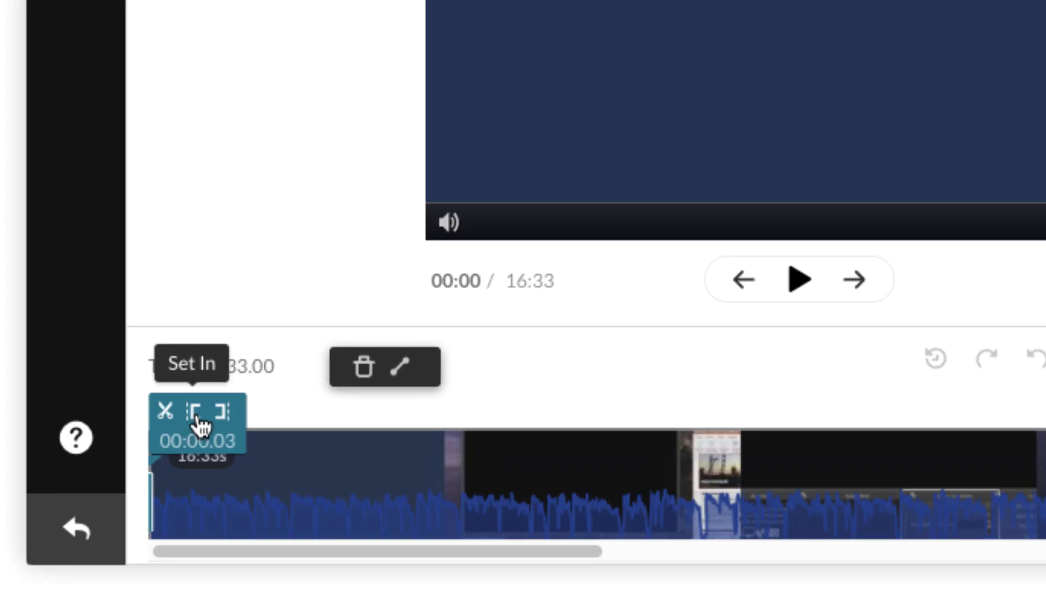
Set the In point at the playhead, zoom the timeline, and preview the opening from the start
left_click(220, 417)
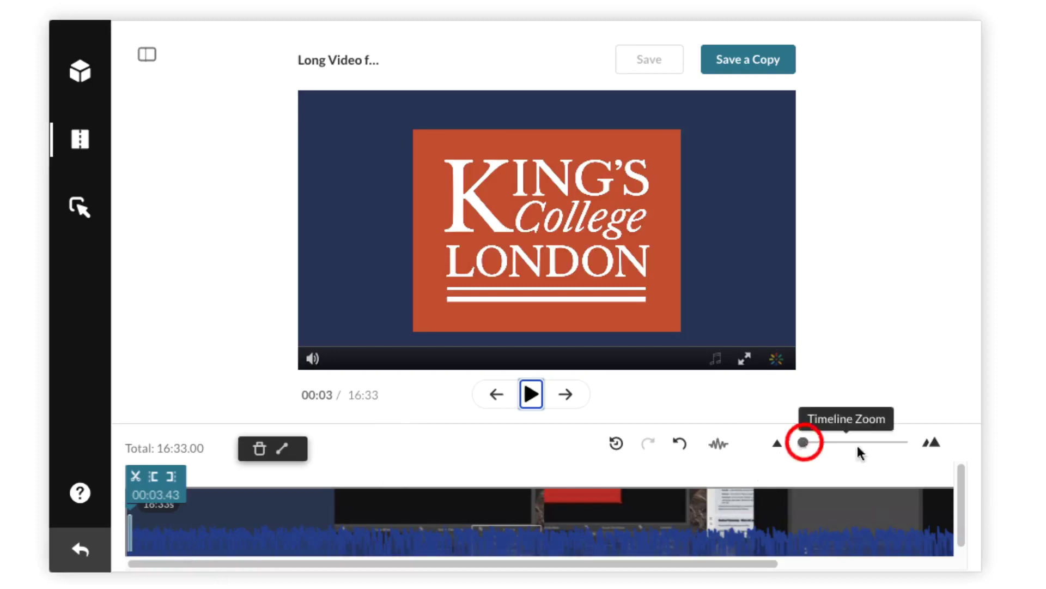
left_click(894, 444)
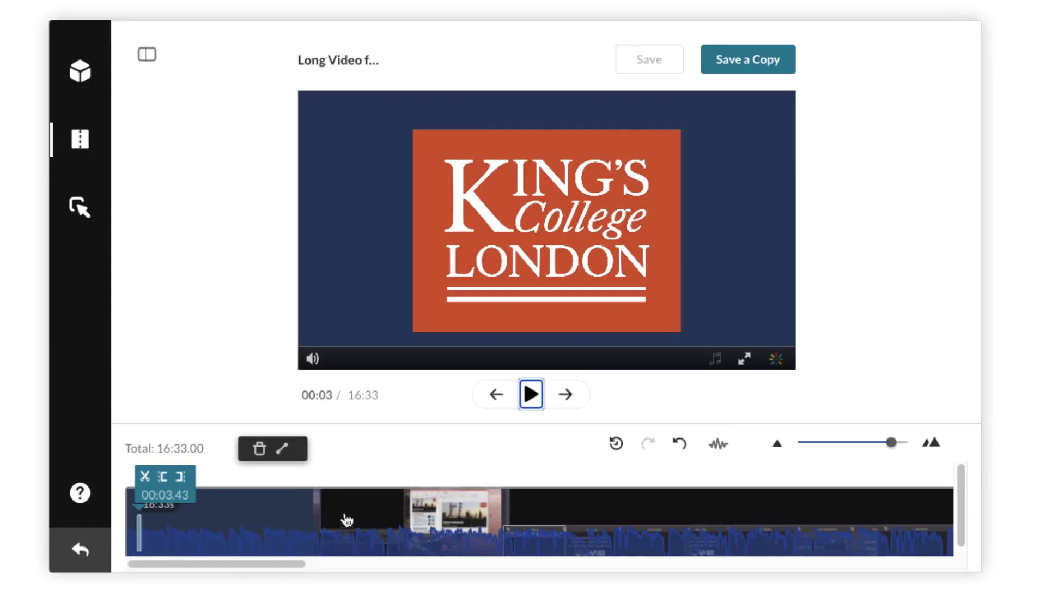
left_click(497, 394)
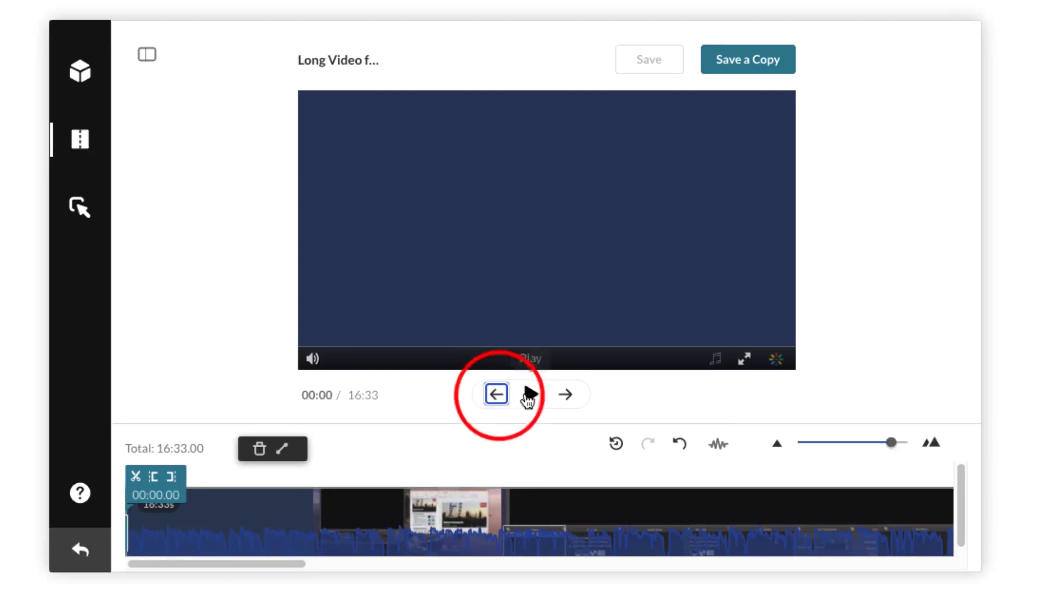
left_click(529, 397)
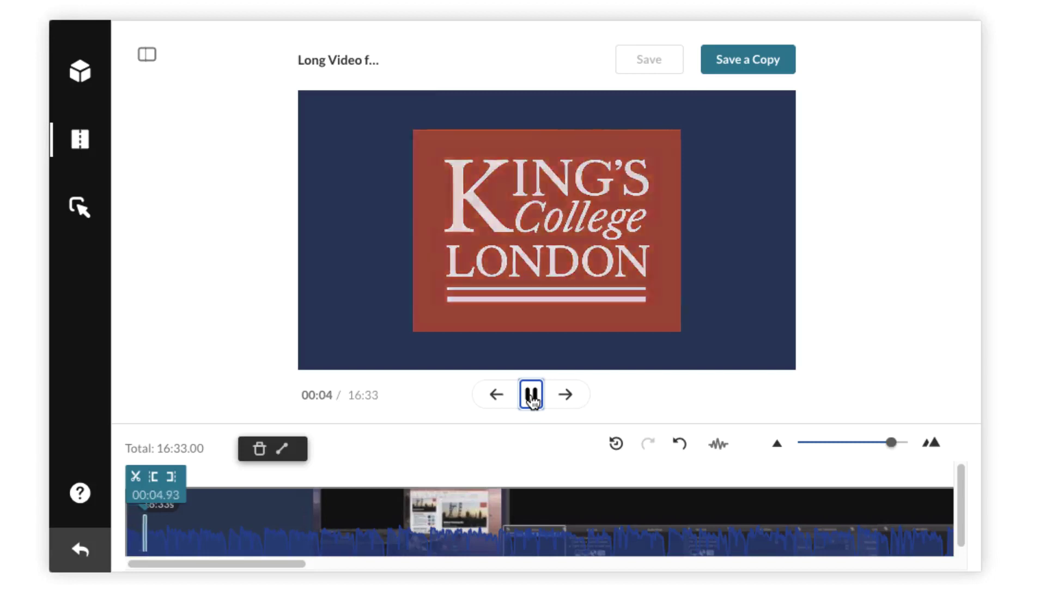
left_click(532, 396)
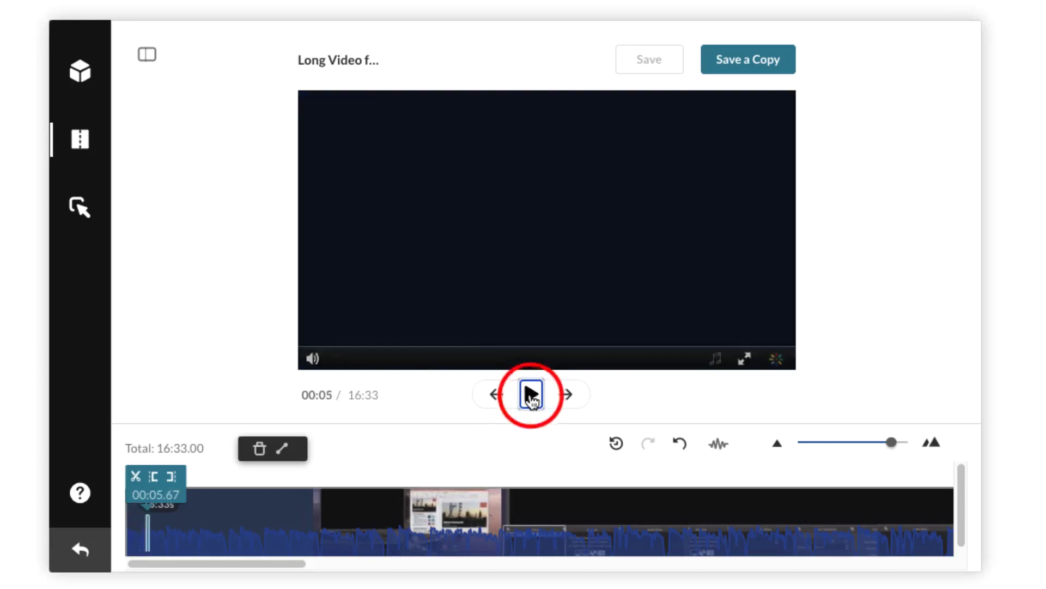
Set the In point at 00:05.67, shortening the lecture to 16:27.30
left_click(155, 478)
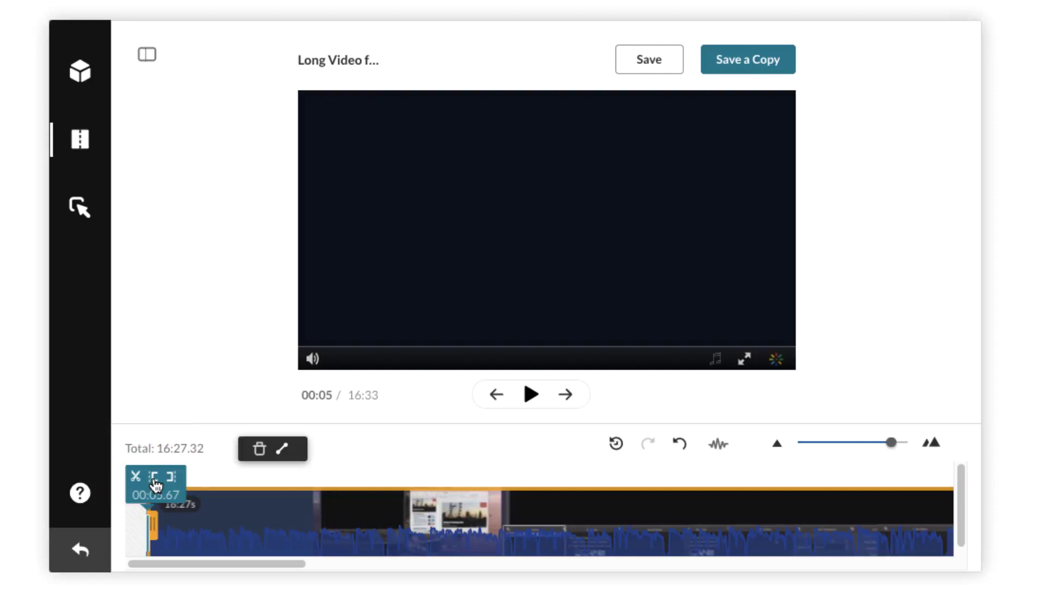
scroll(207, 524, "up", 2)
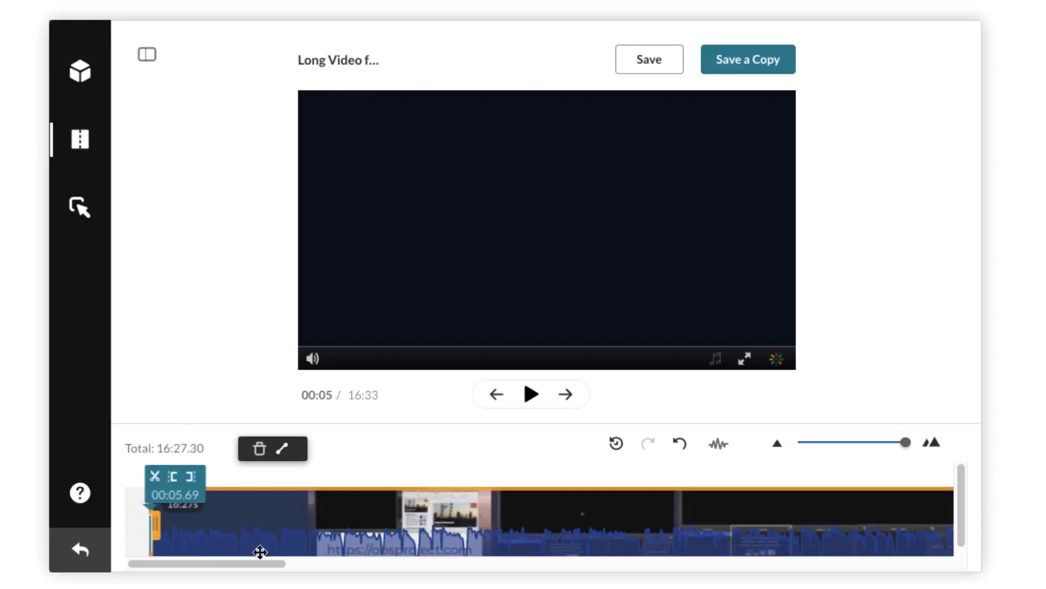
Fine-tune the playhead to 16:28.98 near the end and set the Out point there
left_click_drag(256, 562, 922, 564)
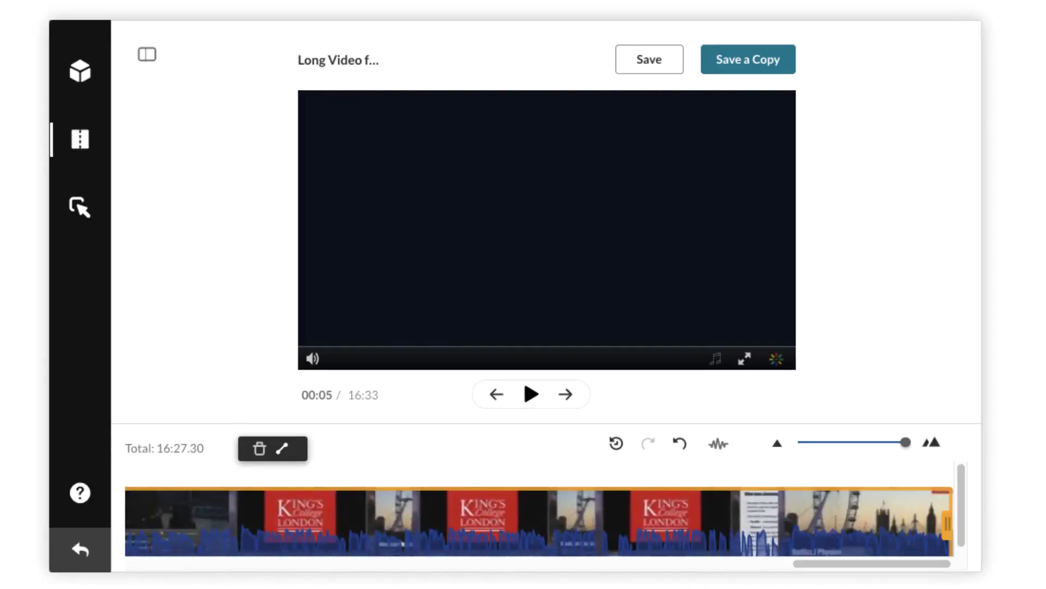
left_click(929, 523)
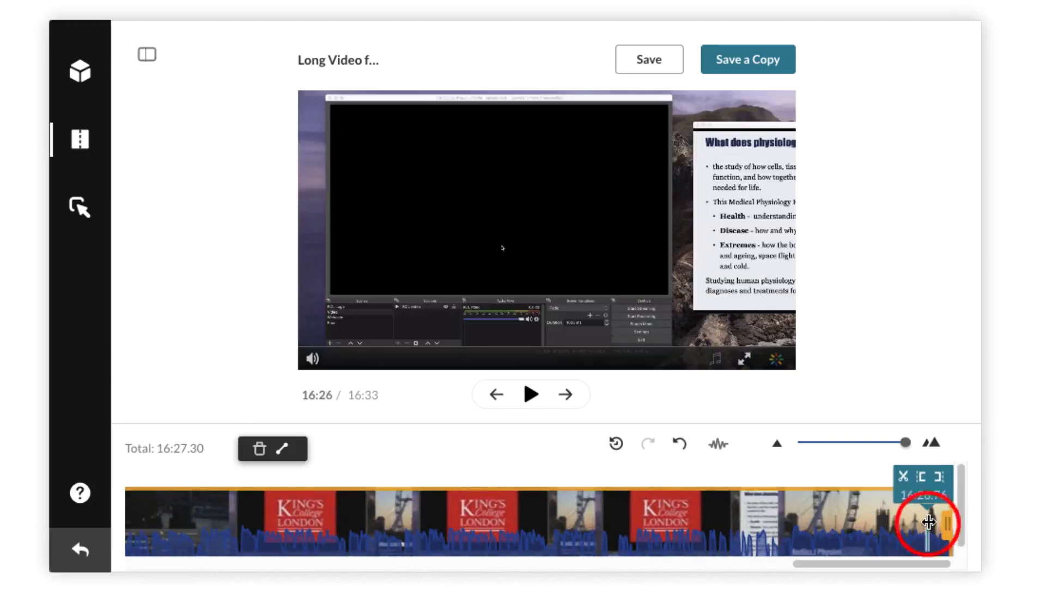
left_click(934, 524)
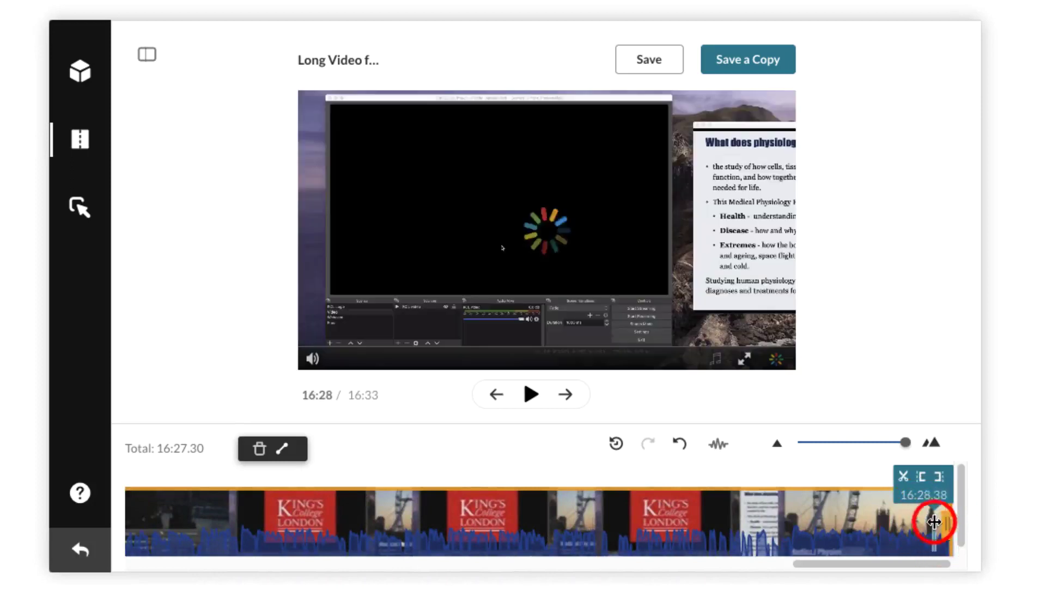
left_click(938, 523)
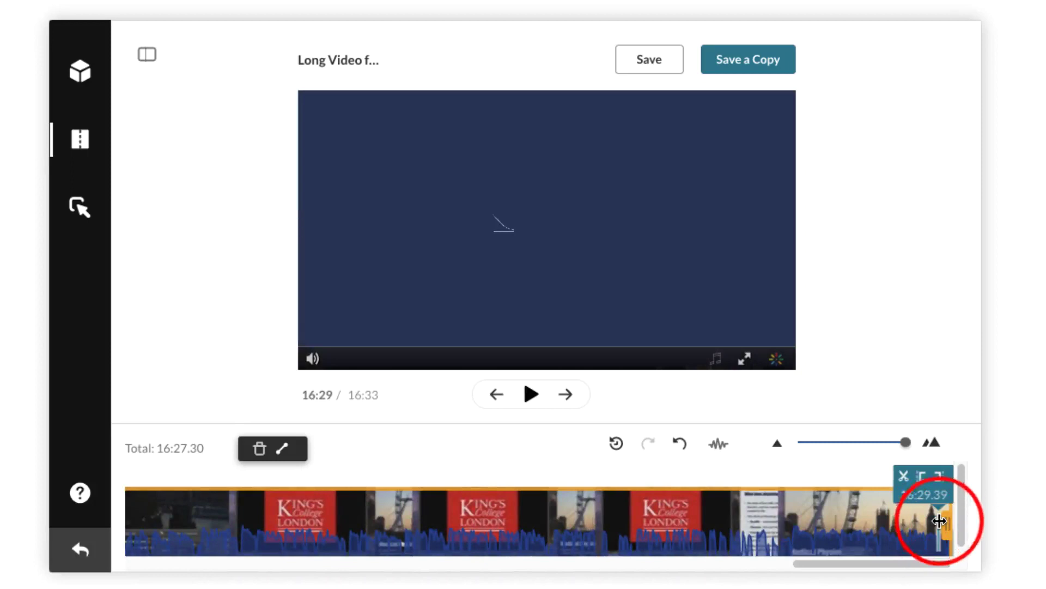
left_click(937, 521)
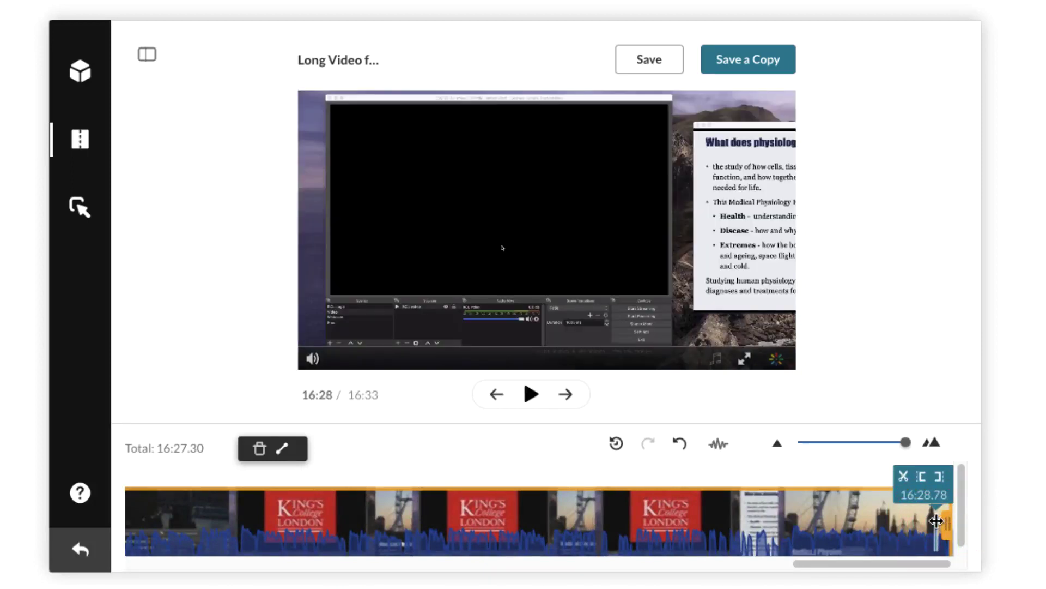
left_click(938, 521)
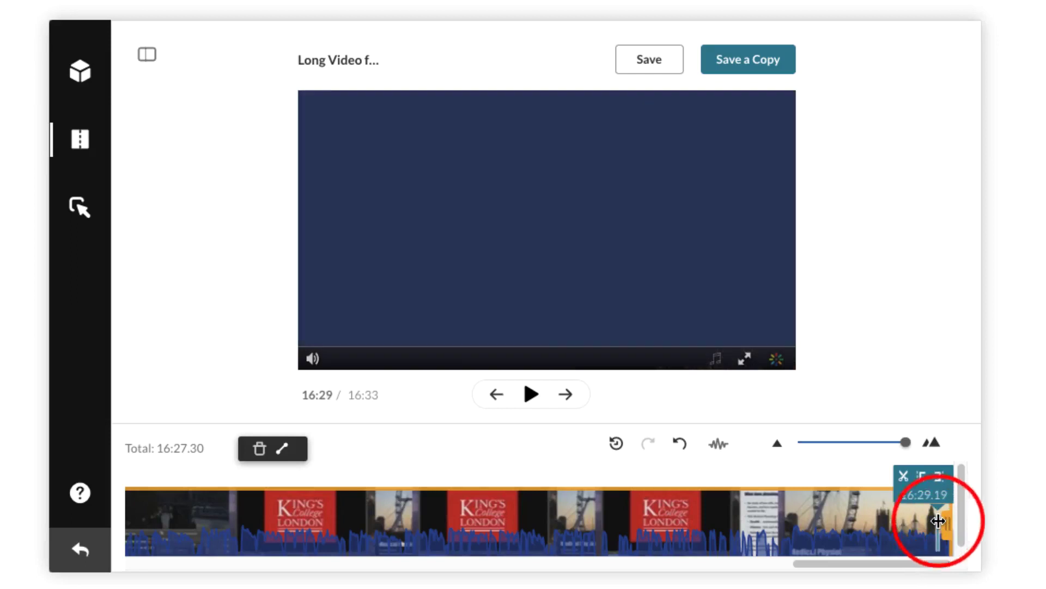
left_click(937, 521)
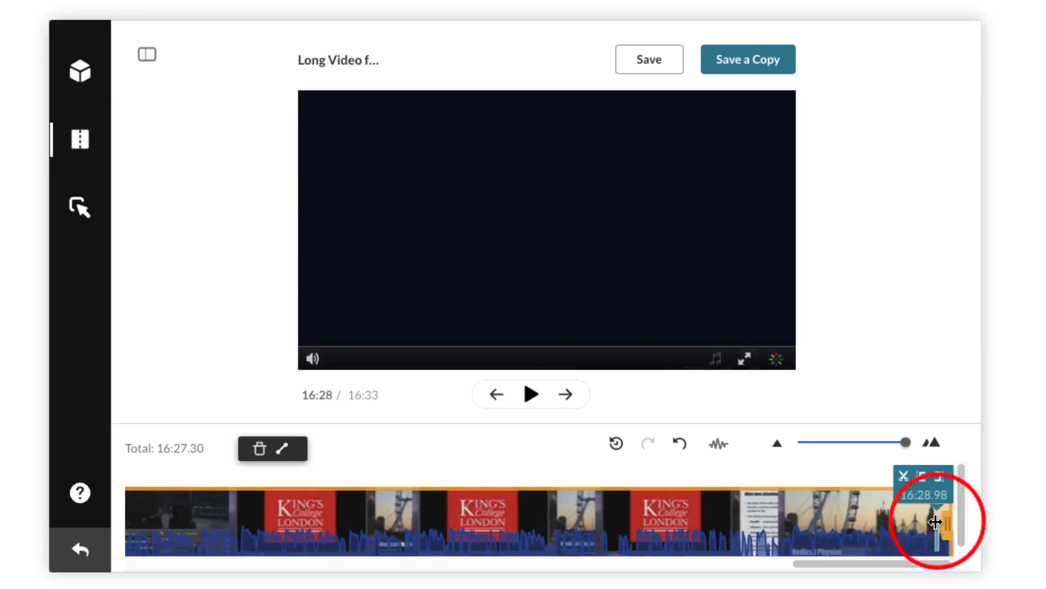
left_click(940, 479)
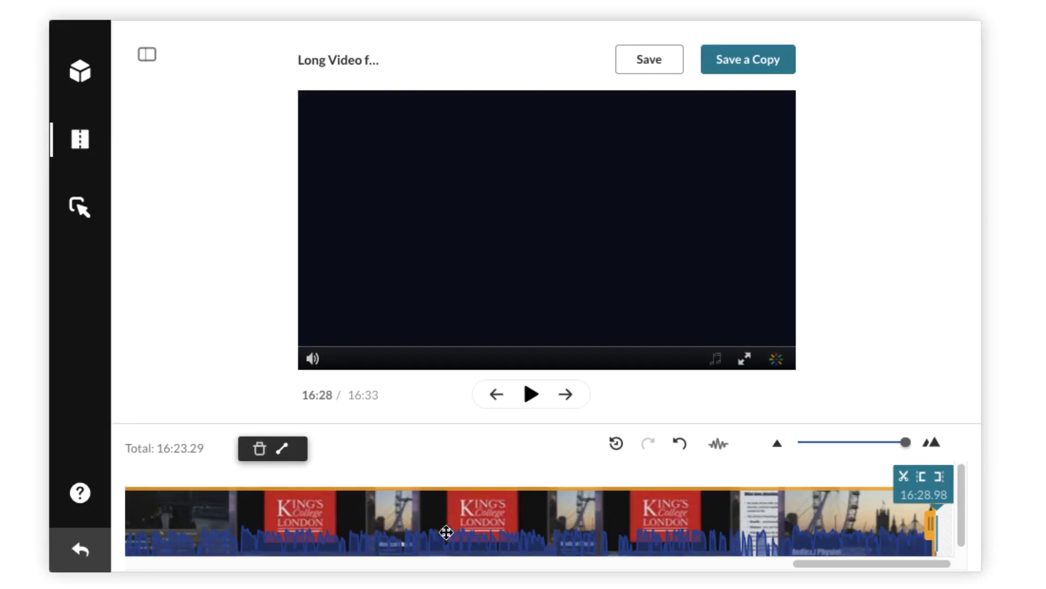
left_click_drag(818, 564, 872, 584)
Start saving the trimmed lecture, then cancel at the permanent-change warning
left_click(674, 66)
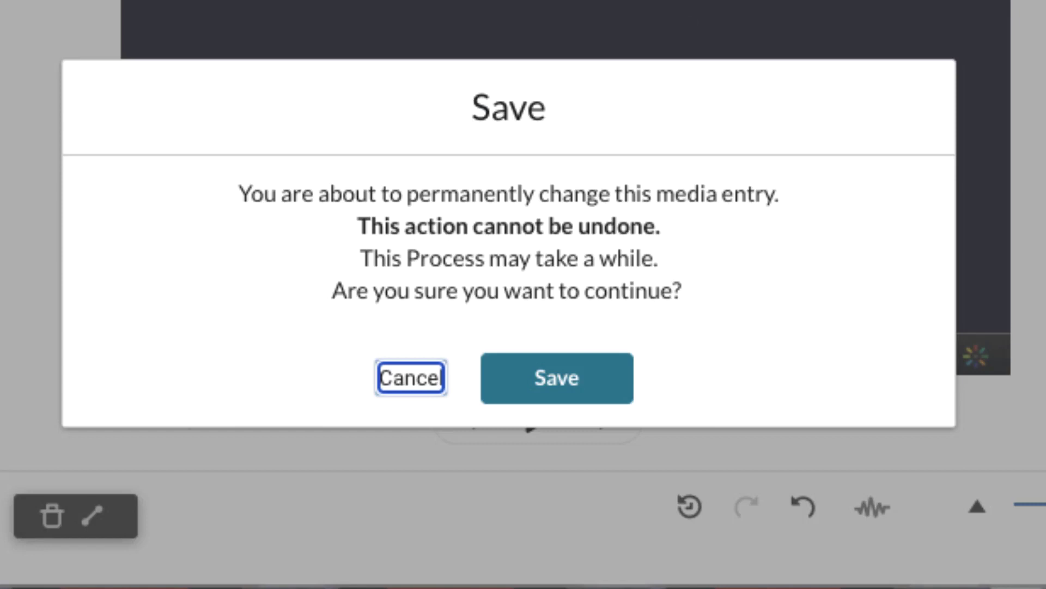
left_click(412, 378)
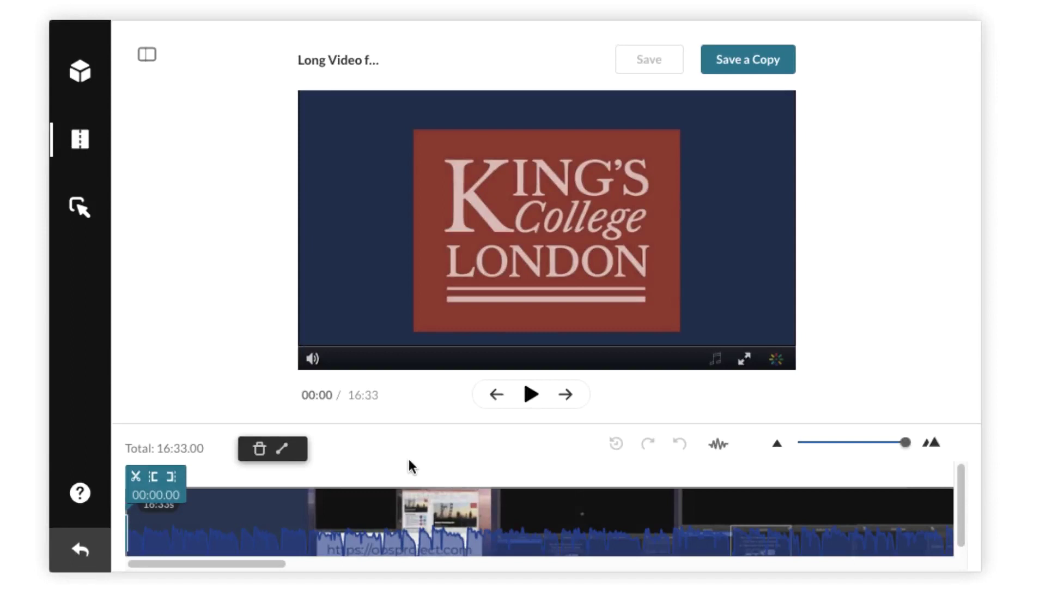
Split the lecture on the timeline at 08:15
left_click(266, 565)
left_click_drag(267, 565, 604, 586)
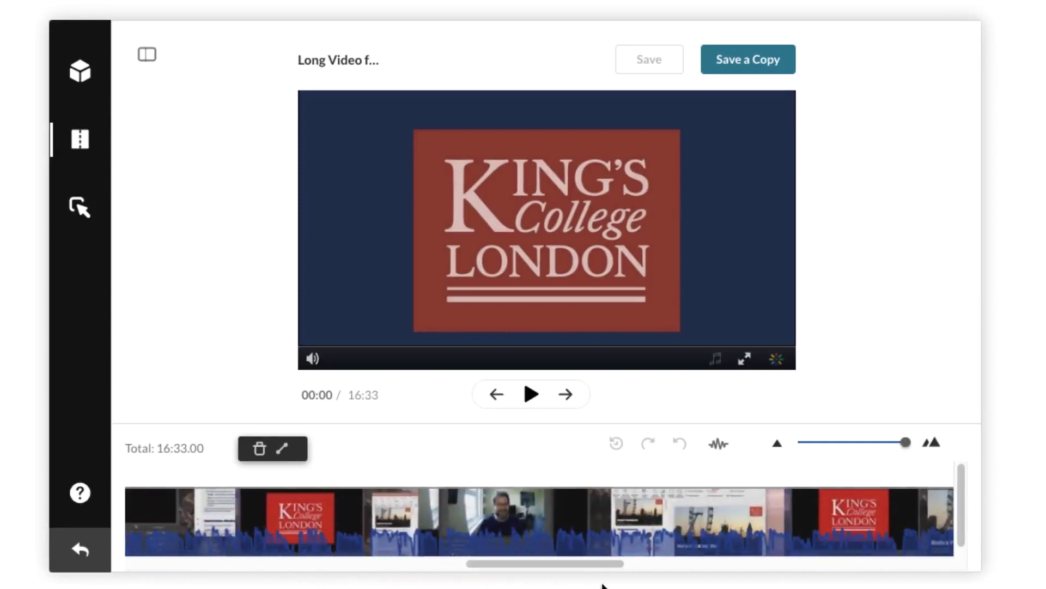
left_click(501, 499)
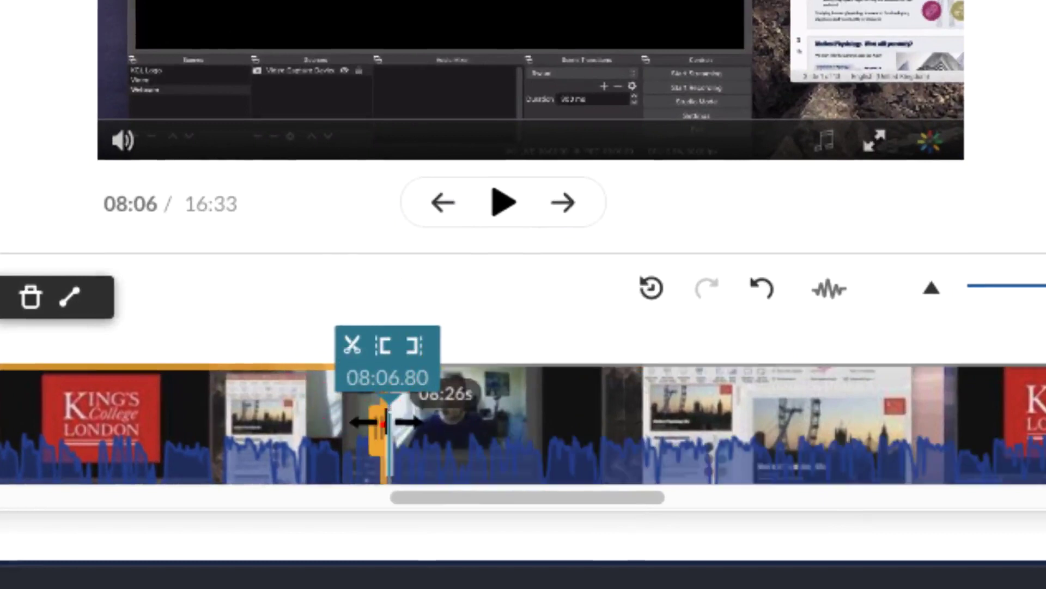
Move the split back to 07:59.93 and push the later clip's start right, leaving a gap to 08:15
left_click_drag(386, 421, 326, 436)
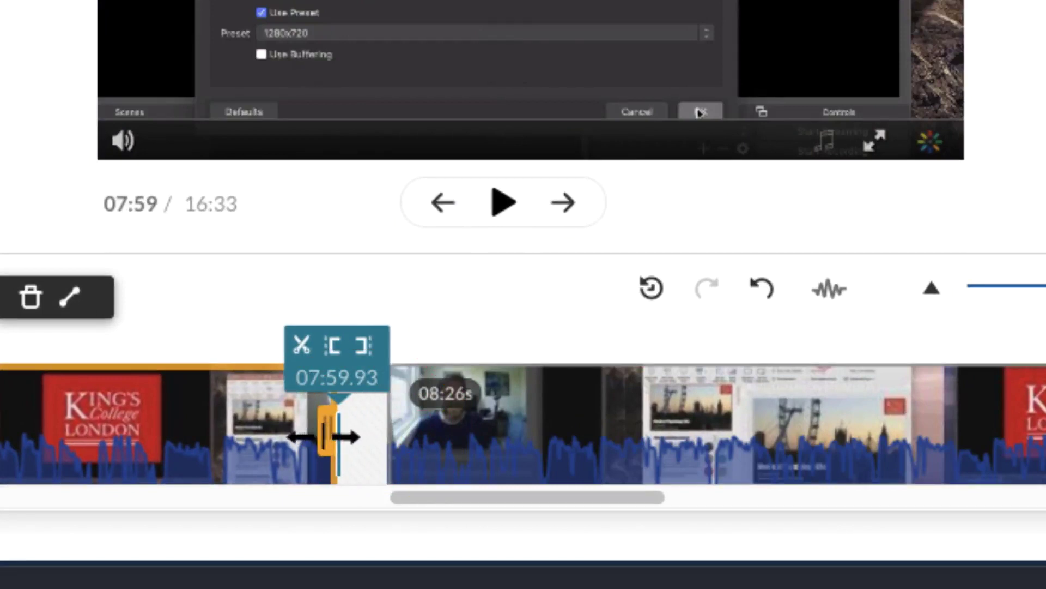
left_click(473, 438)
left_click_drag(401, 428, 450, 427)
left_click(388, 442)
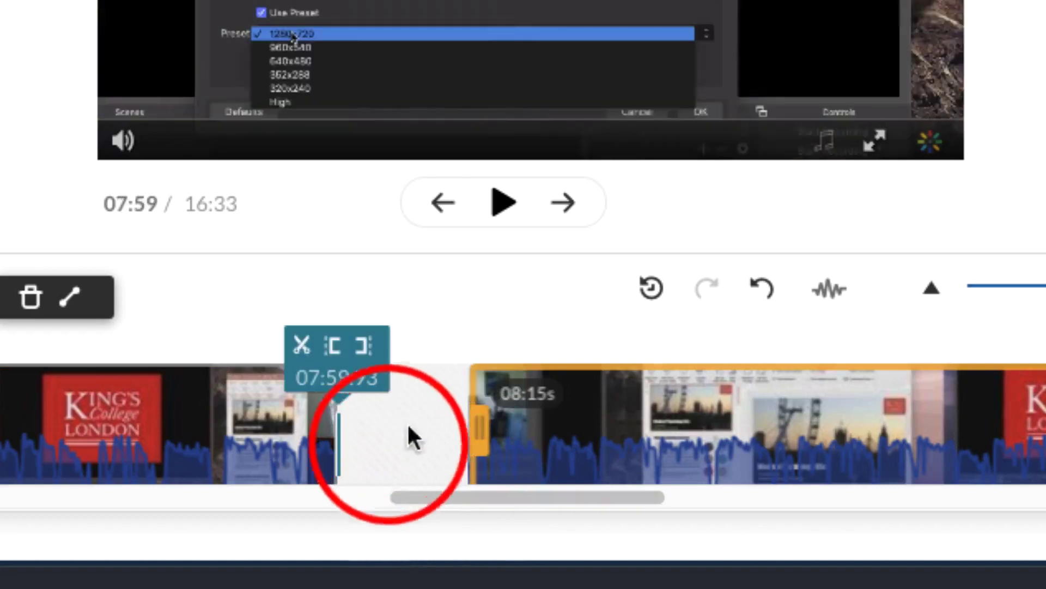